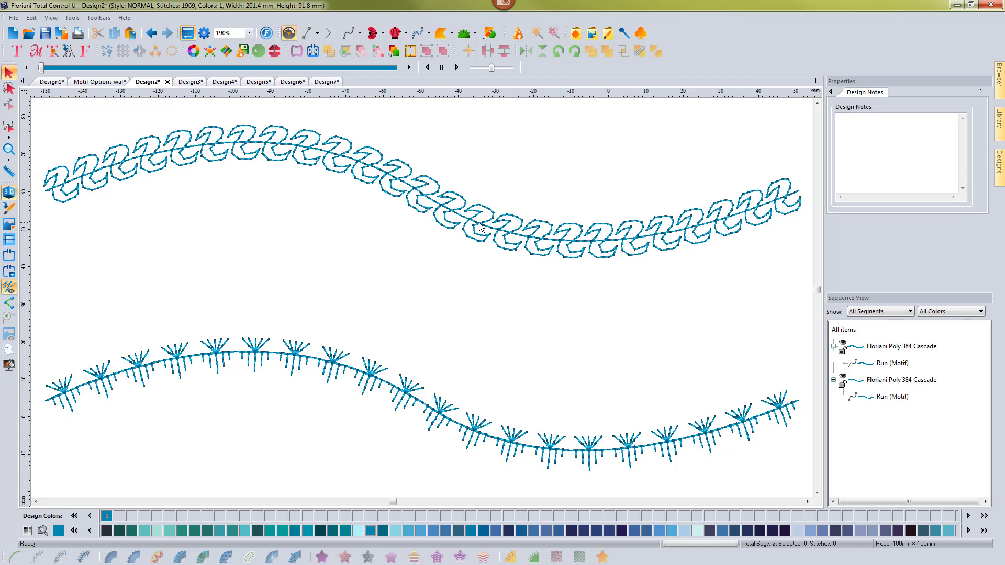
Select the upper motif run and apply a horizontal arrangement of Flip to its f021 motifs.
{"action": "left_click", "coordinate": [481, 227]}
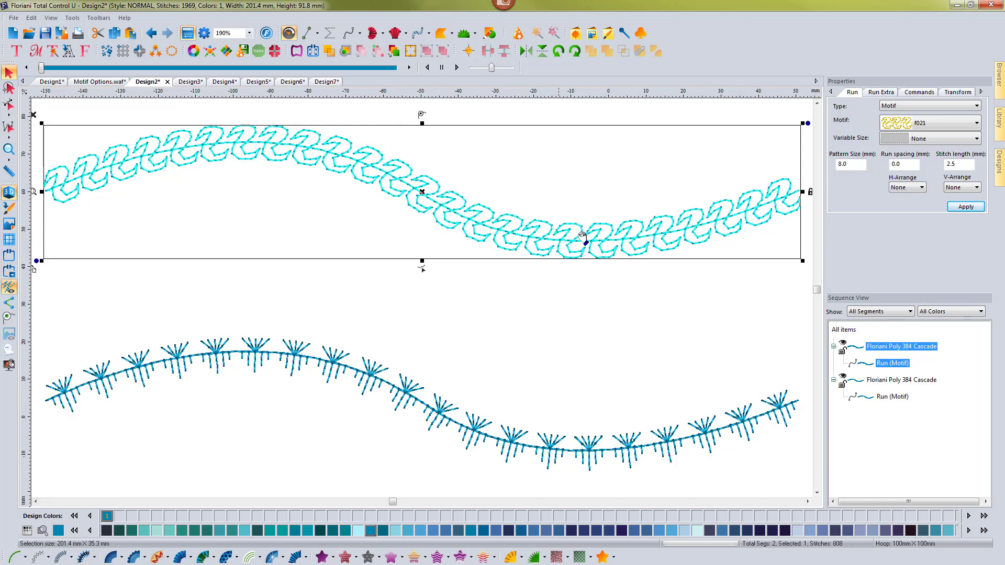
{"action": "left_click", "coordinate": [915, 191]}
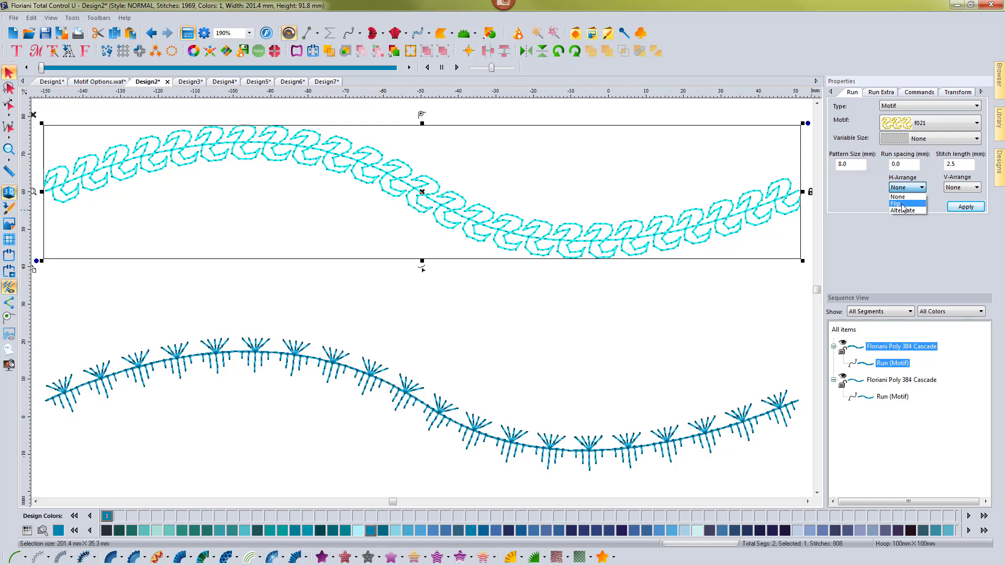
{"action": "left_click", "coordinate": [902, 205]}
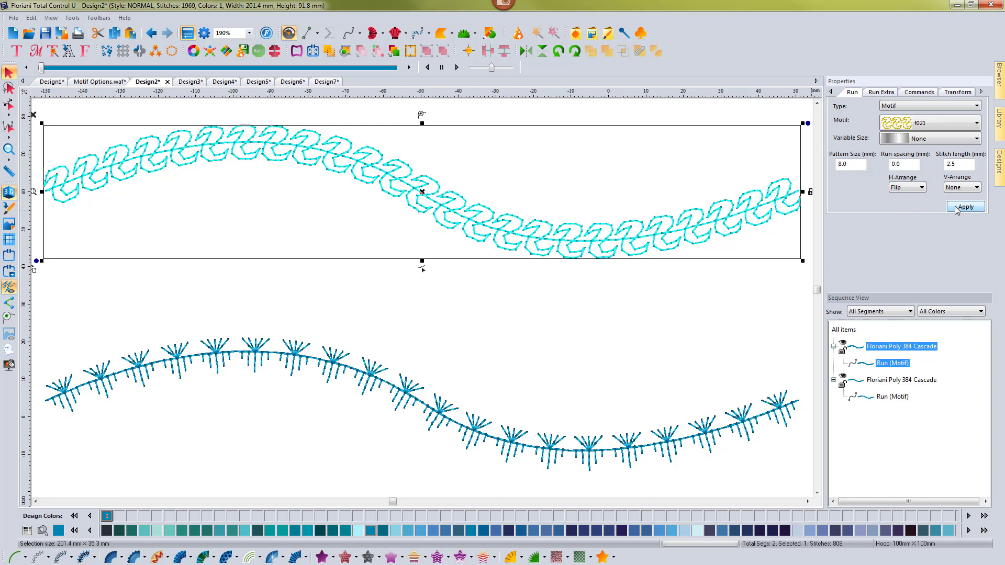
{"action": "left_click", "coordinate": [957, 208]}
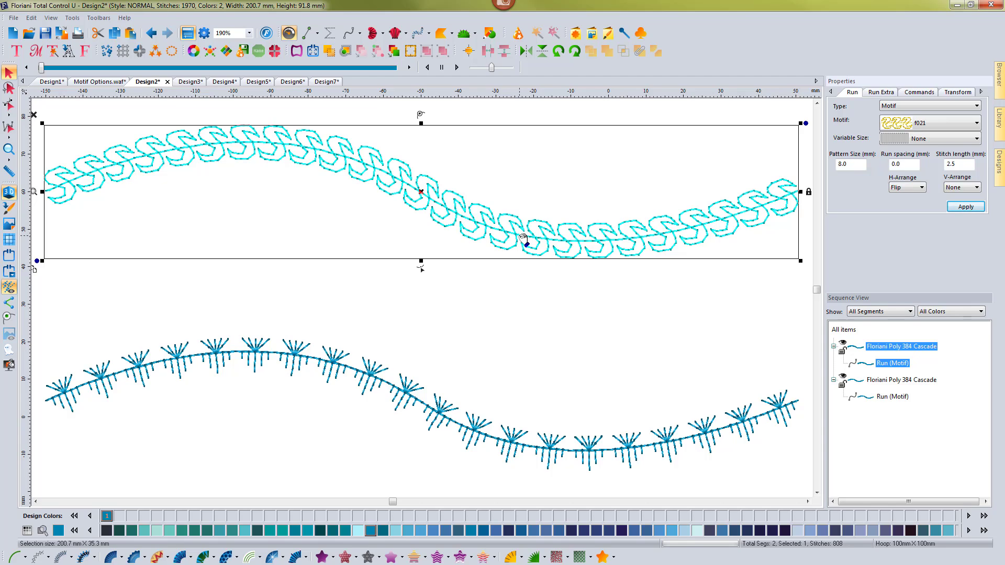
Return the upper motif run's horizontal arrangement to None and apply the change.
{"action": "left_click", "coordinate": [916, 189]}
{"action": "left_click", "coordinate": [898, 197]}
{"action": "left_click", "coordinate": [962, 208]}
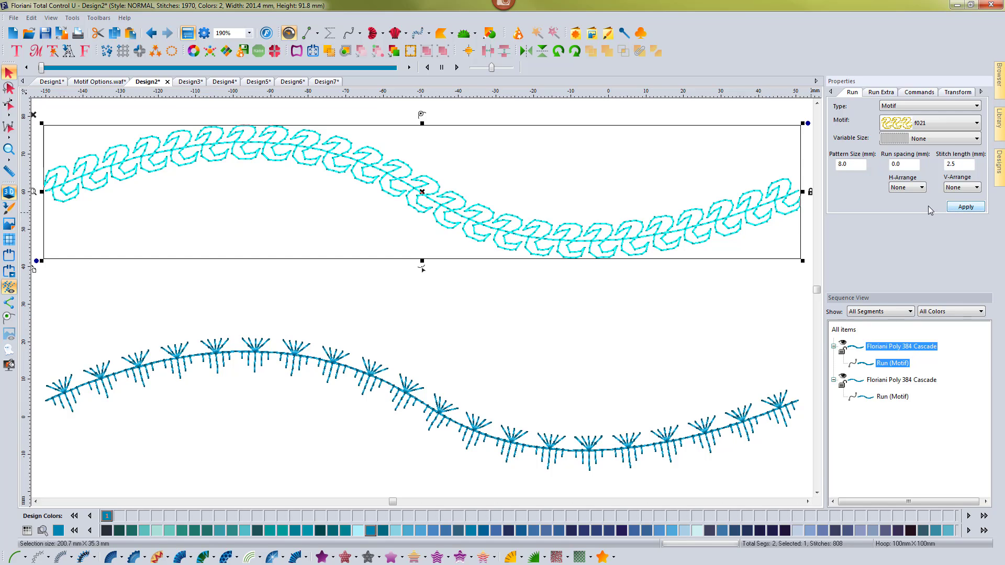
Apply the Alternate horizontal arrangement to the upper motif run, then deselect the run.
{"action": "left_click", "coordinate": [920, 189]}
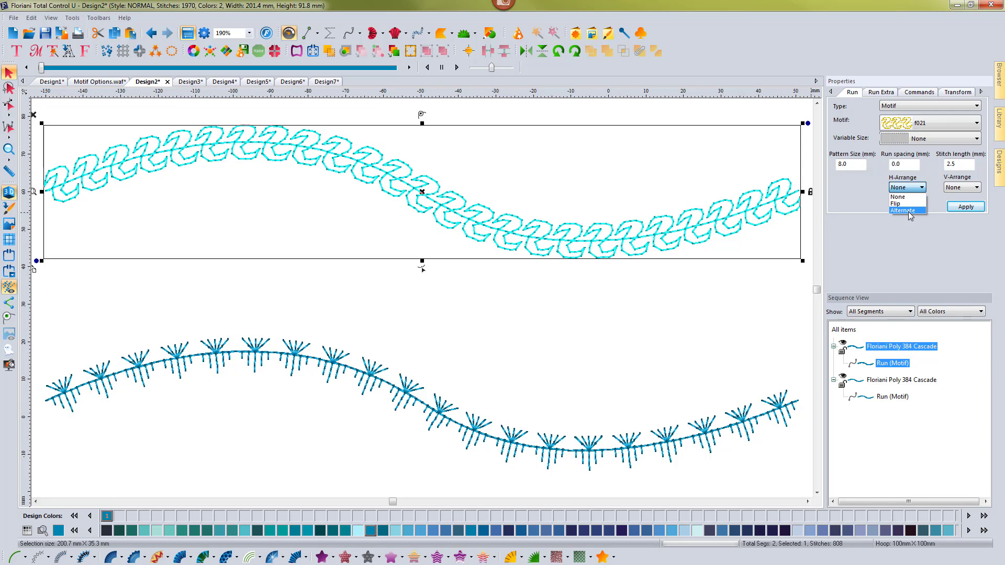
{"action": "left_click", "coordinate": [909, 212]}
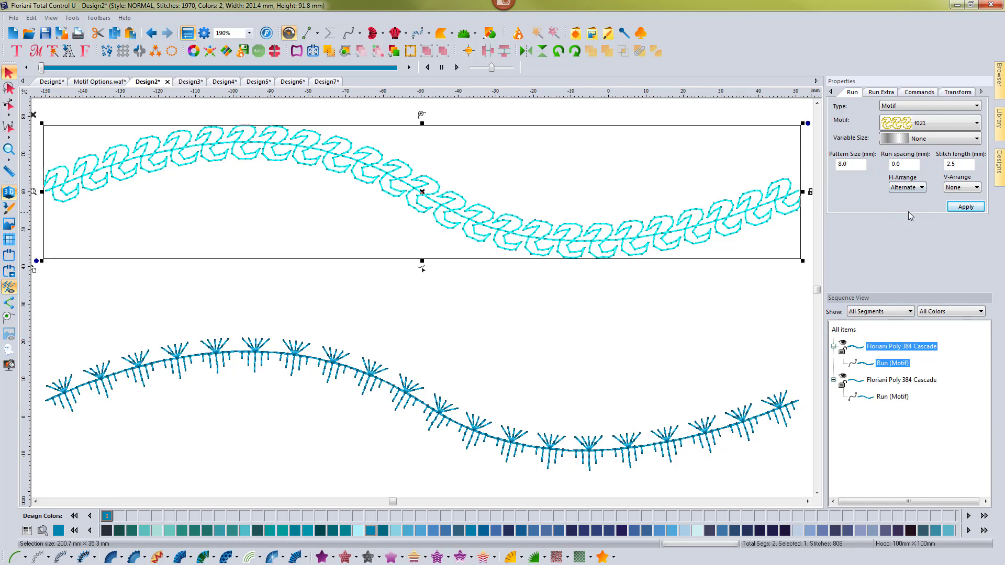
{"action": "left_click", "coordinate": [966, 207]}
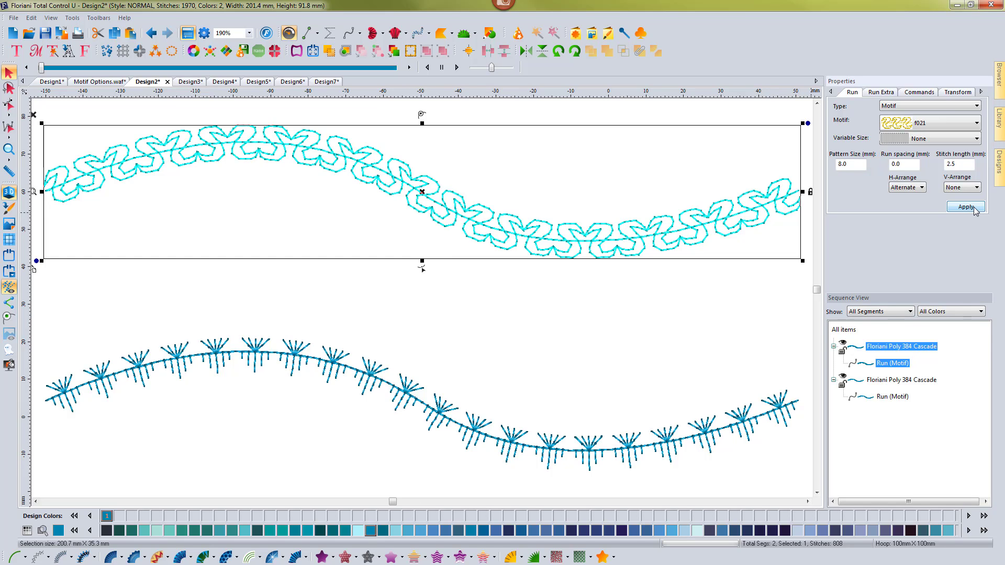
{"action": "left_click", "coordinate": [965, 207]}
{"action": "left_click", "coordinate": [636, 292]}
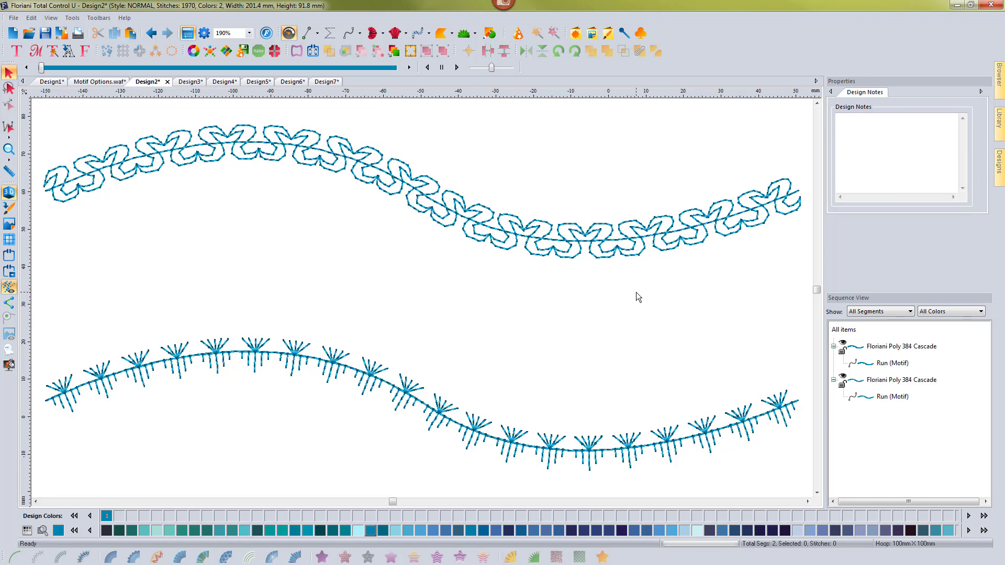
Reselect the upper motif run and apply a horizontal arrangement of None.
{"action": "left_click", "coordinate": [609, 254]}
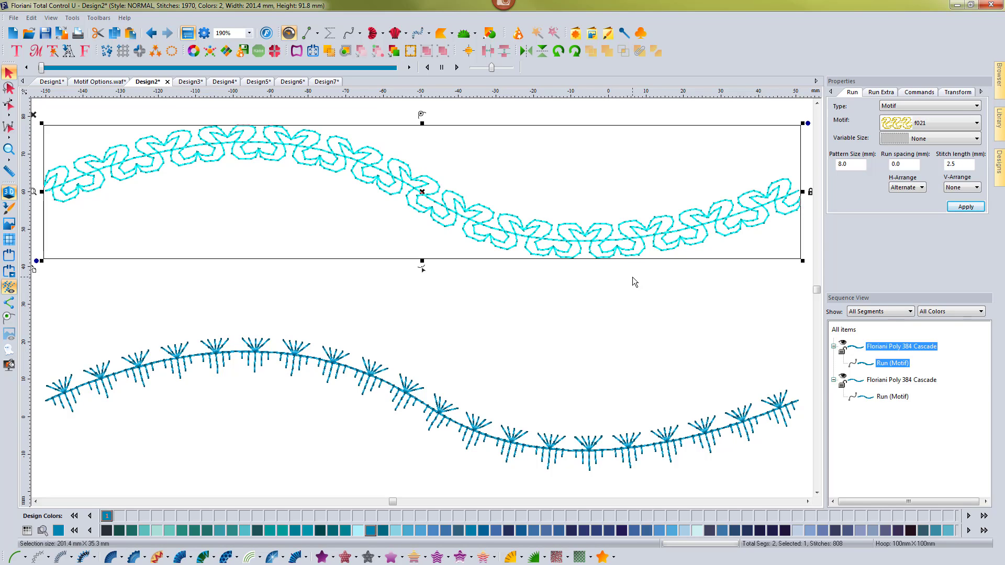
{"action": "left_click", "coordinate": [910, 188]}
{"action": "left_click", "coordinate": [898, 197]}
{"action": "left_click", "coordinate": [955, 207]}
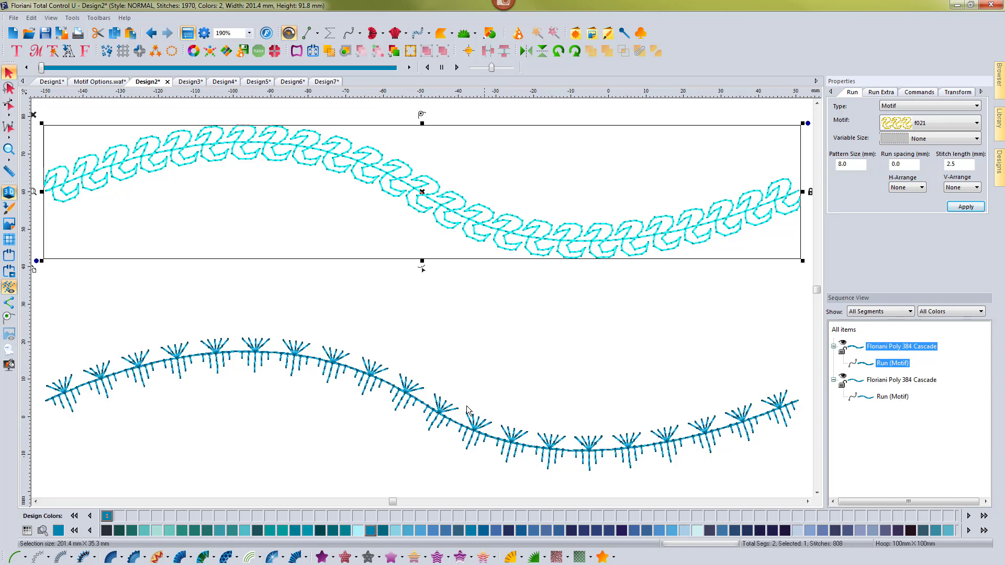
Select the lower motif run and apply a vertical arrangement of Flip to its f089 motifs.
{"action": "left_click", "coordinate": [428, 407]}
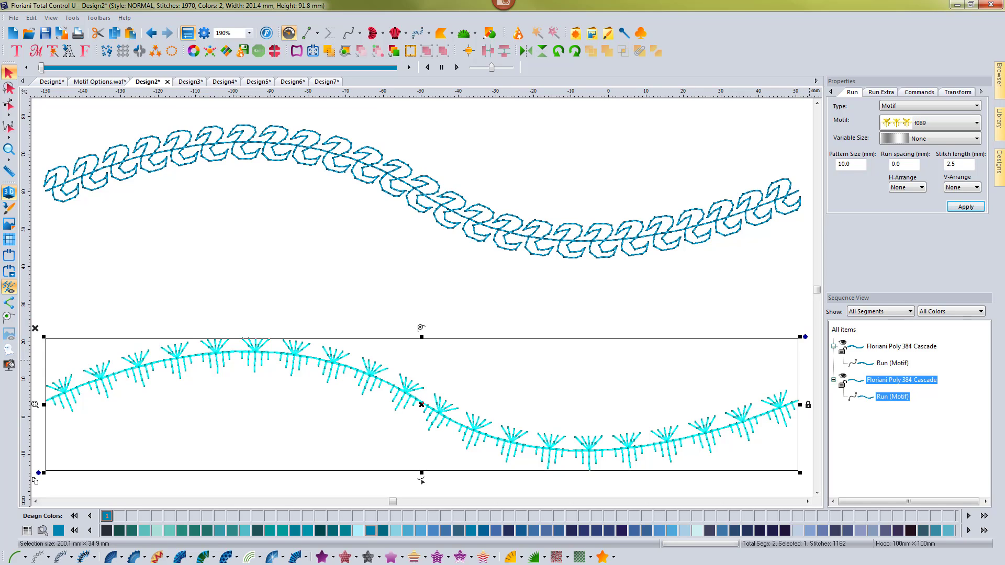
{"action": "left_click", "coordinate": [977, 187]}
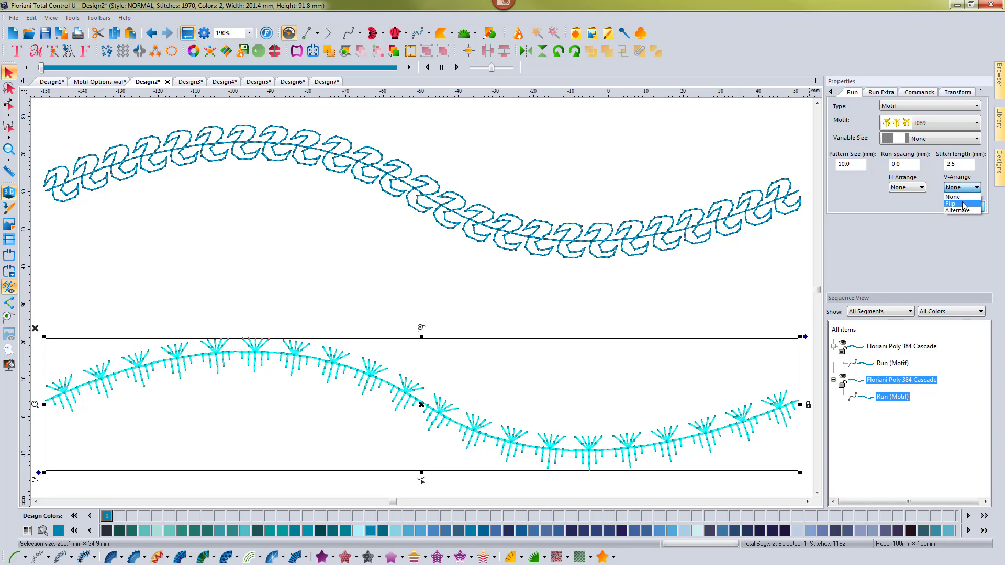
{"action": "left_click", "coordinate": [962, 204]}
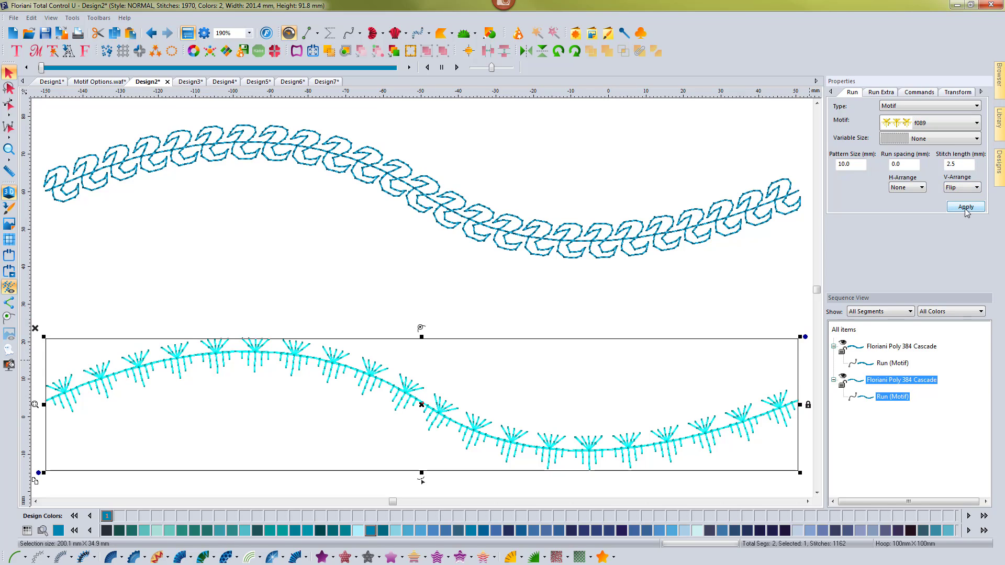
{"action": "left_click", "coordinate": [966, 209]}
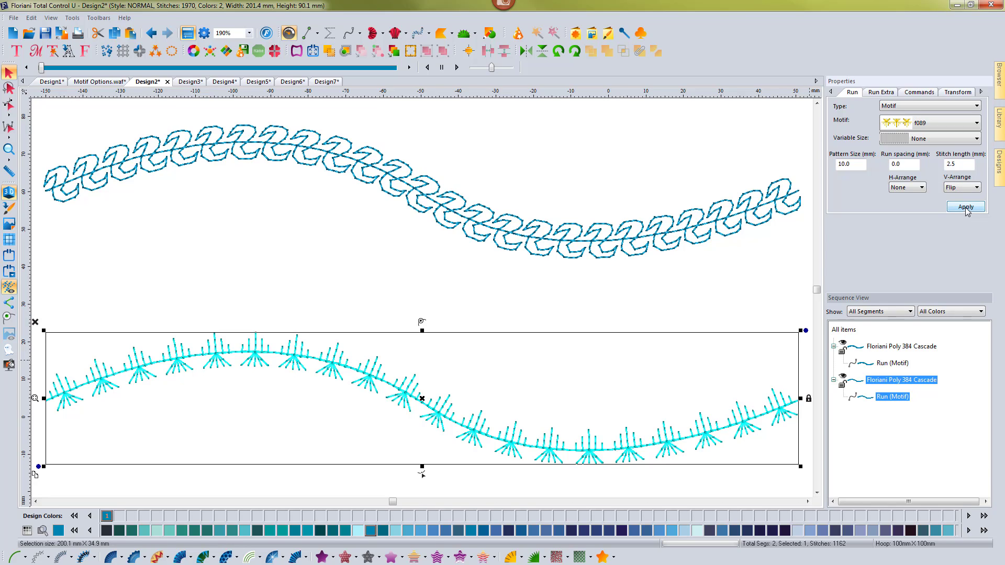
Set the lower motif run's vertical arrangement back to None and apply it.
{"action": "left_click", "coordinate": [969, 187]}
{"action": "left_click", "coordinate": [961, 198]}
{"action": "left_click", "coordinate": [965, 207]}
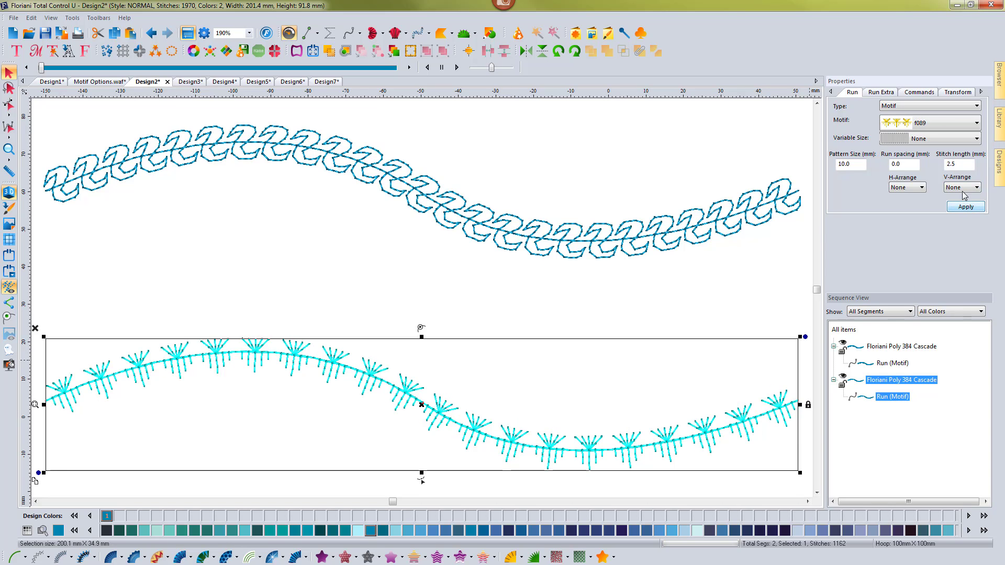
Apply the Flip vertical arrangement to the lower motif run again.
{"action": "left_click", "coordinate": [966, 188]}
{"action": "left_click", "coordinate": [962, 206]}
{"action": "left_click", "coordinate": [965, 207]}
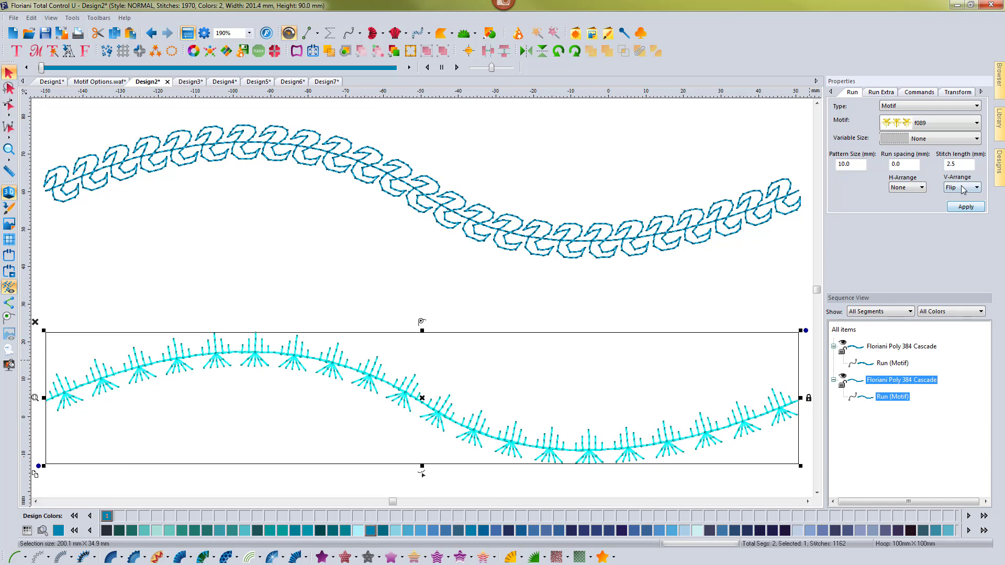
Remove the vertical flip from the lower motif run by applying the None arrangement.
{"action": "left_click", "coordinate": [966, 187]}
{"action": "left_click", "coordinate": [961, 197]}
{"action": "left_click", "coordinate": [965, 207]}
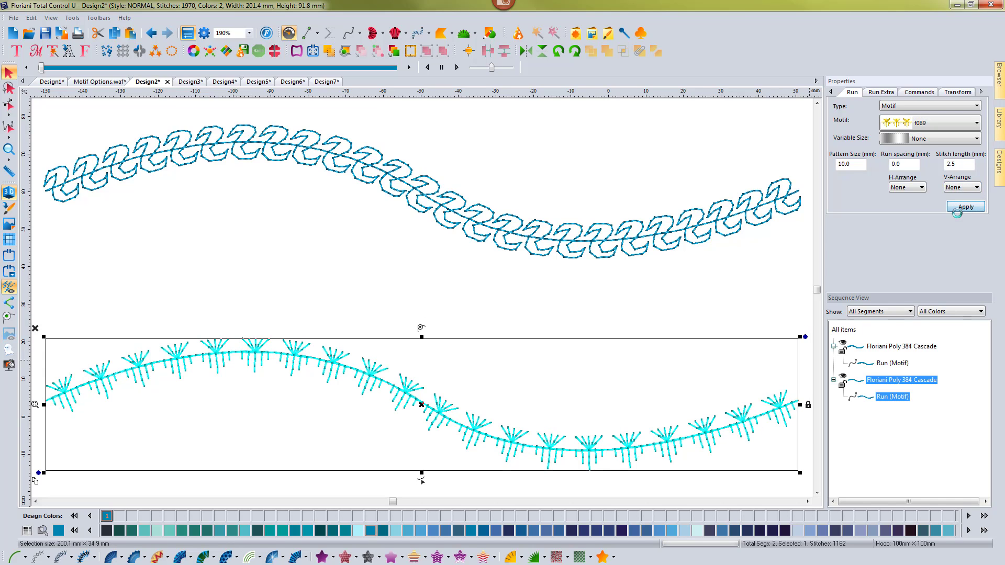
Apply the Alternate vertical arrangement to the lower motif run and set its pattern size to 15 mm.
{"action": "left_click", "coordinate": [962, 188]}
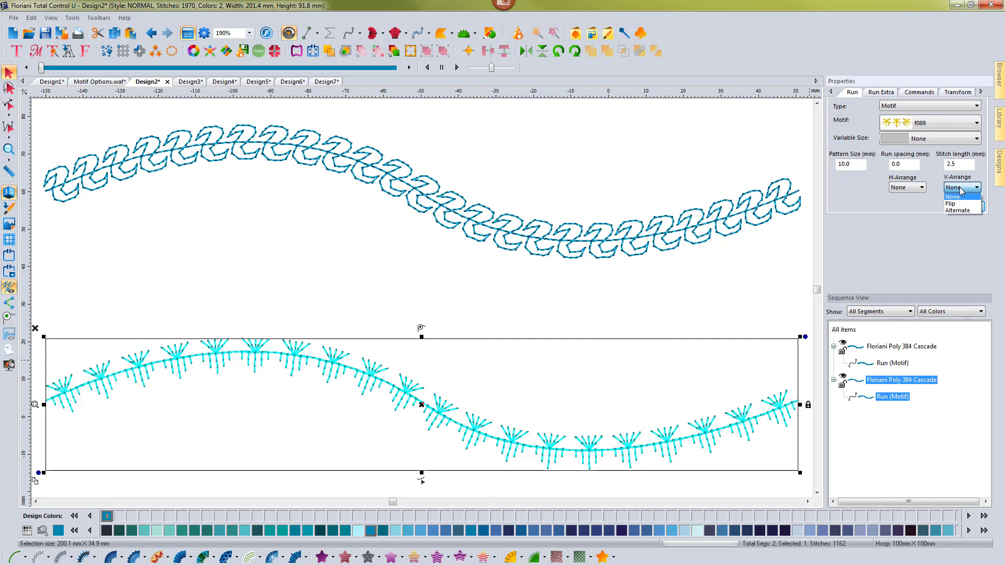
{"action": "left_click", "coordinate": [961, 210]}
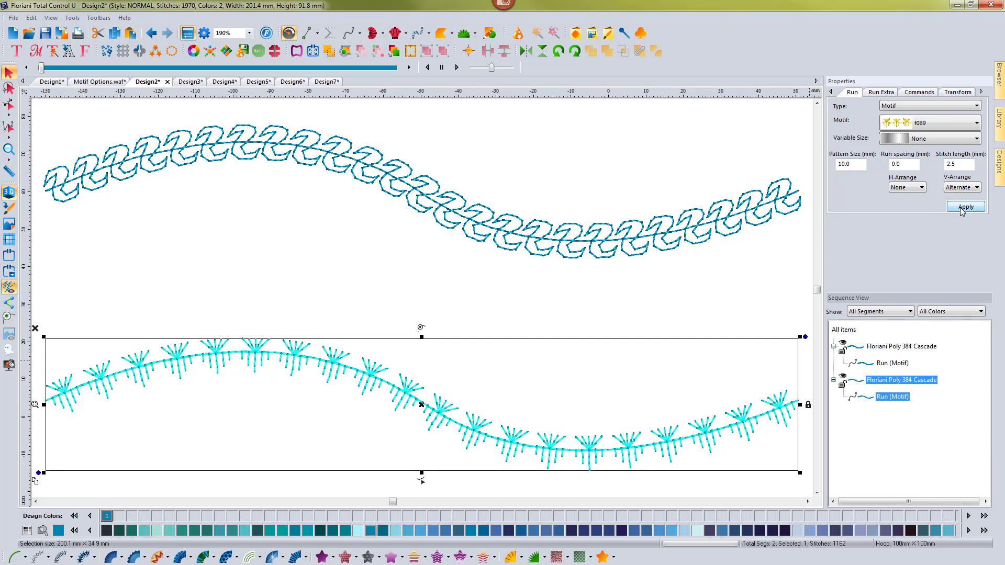
{"action": "left_click", "coordinate": [962, 209]}
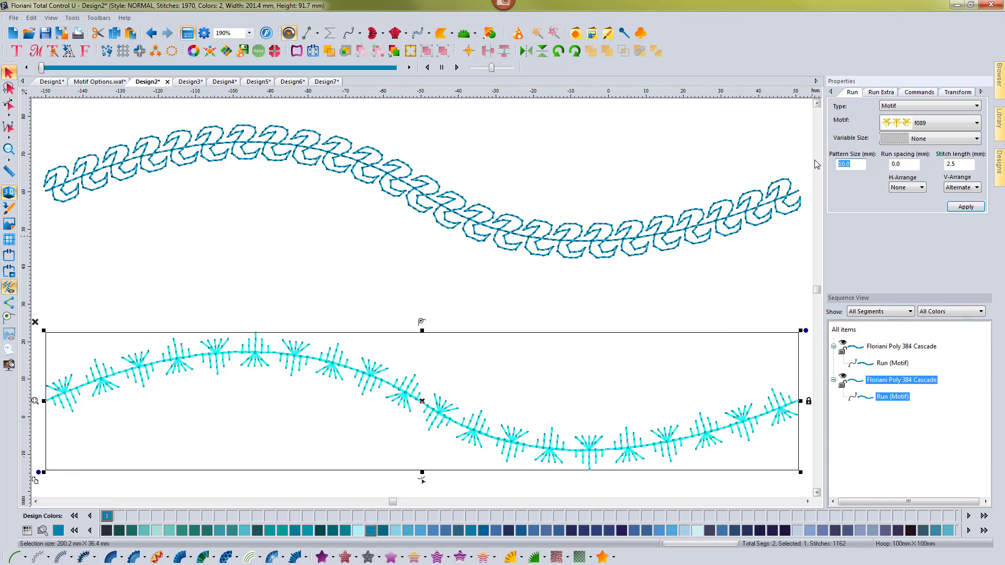
{"action": "type", "text": "15"}
{"action": "left_click", "coordinate": [965, 207]}
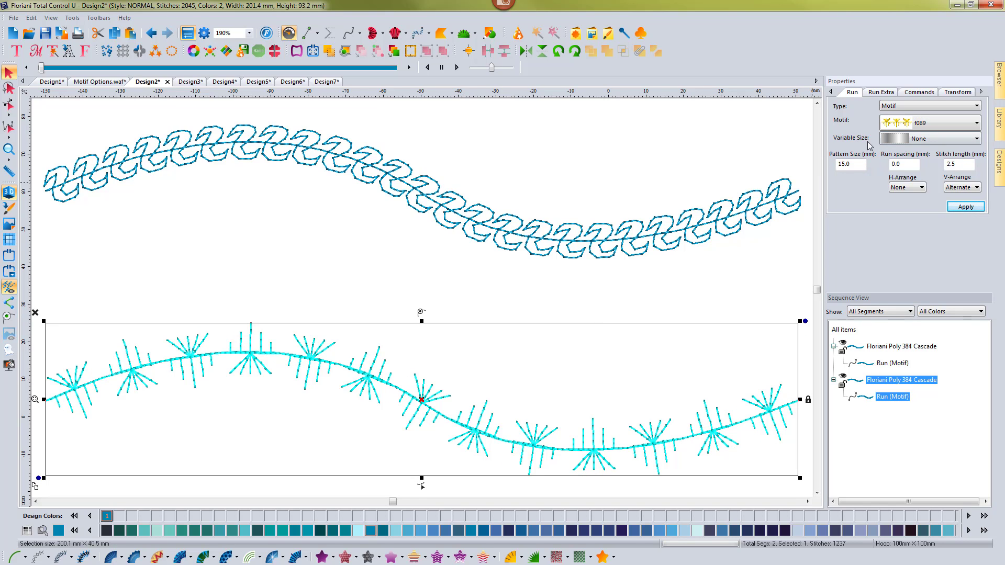
Apply the Linear Increasing variable size to the lower motif run.
{"action": "left_click", "coordinate": [957, 142]}
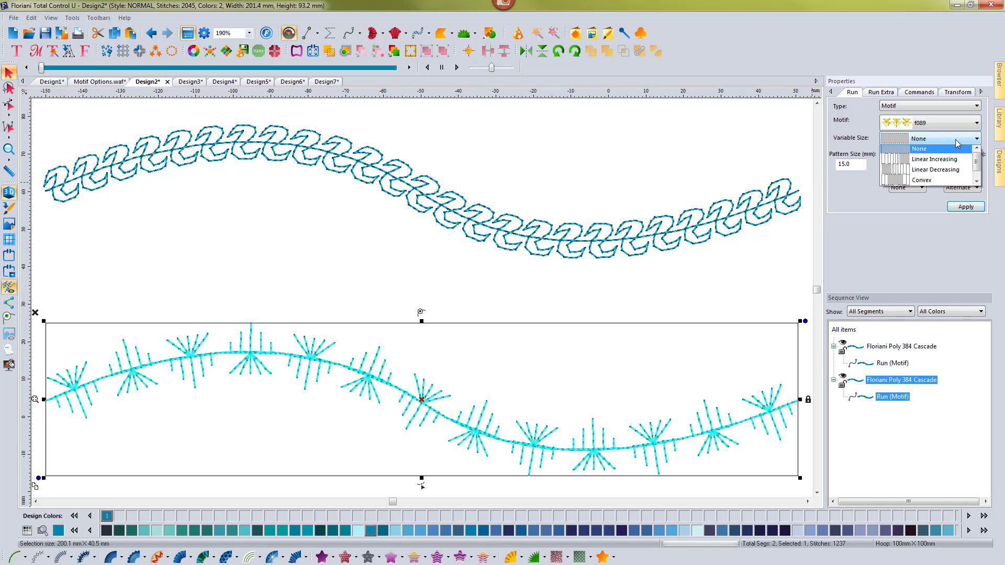
{"action": "left_click", "coordinate": [936, 162]}
{"action": "left_click", "coordinate": [963, 208]}
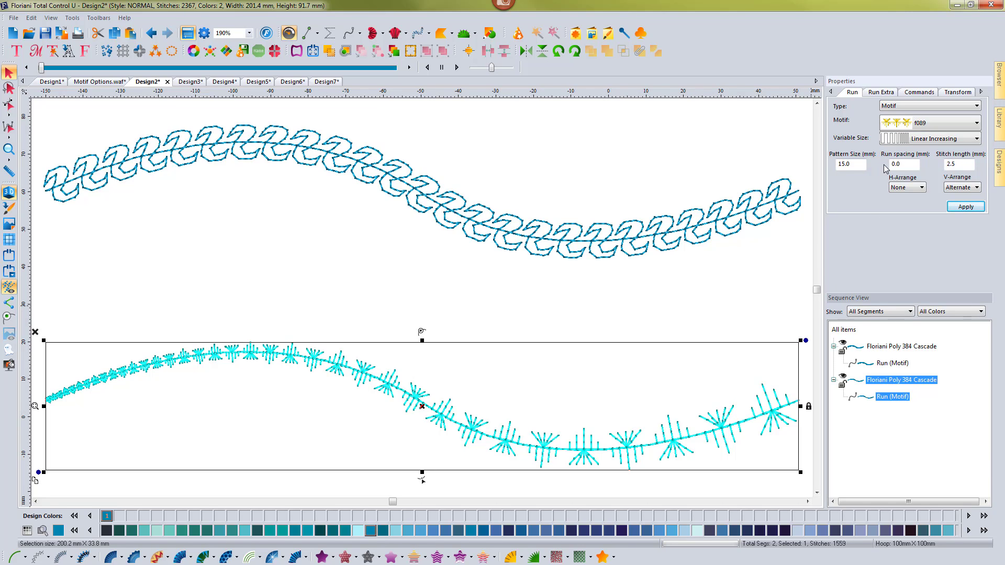
Change the lower motif run's variable size to Linear Decreasing, apply it and deselect the run.
{"action": "left_click", "coordinate": [911, 139]}
{"action": "left_click", "coordinate": [916, 163]}
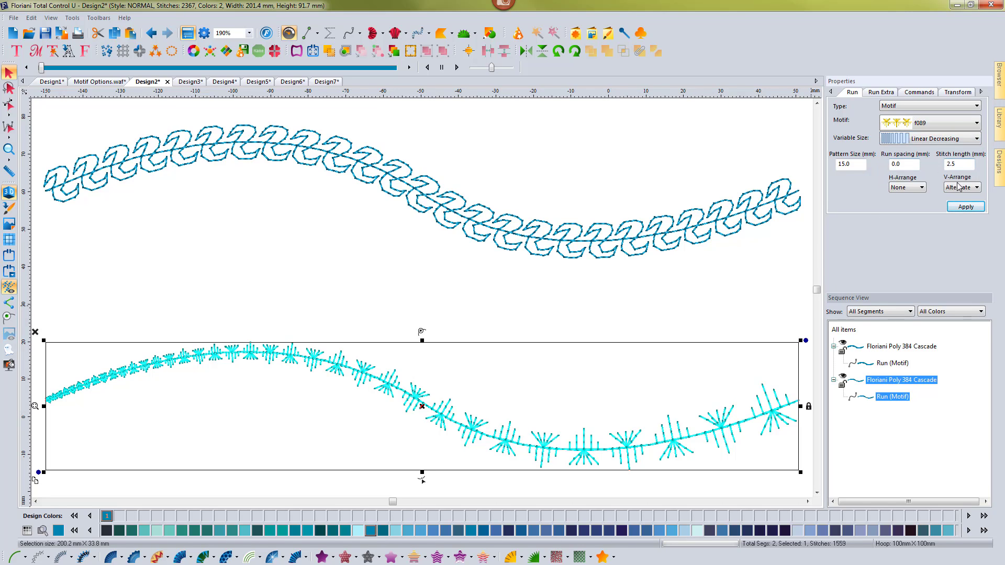
{"action": "left_click", "coordinate": [961, 208]}
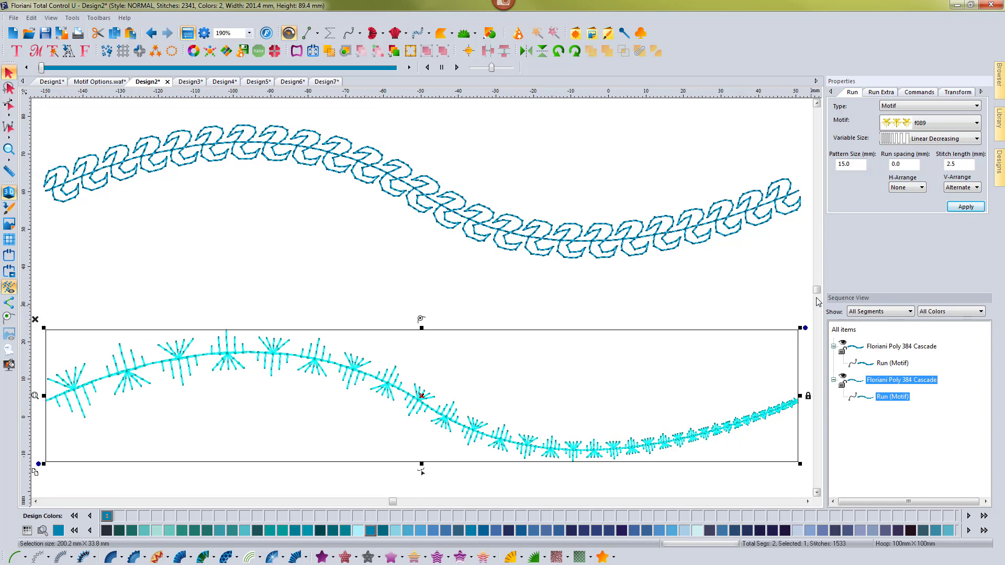
{"action": "left_click", "coordinate": [584, 309]}
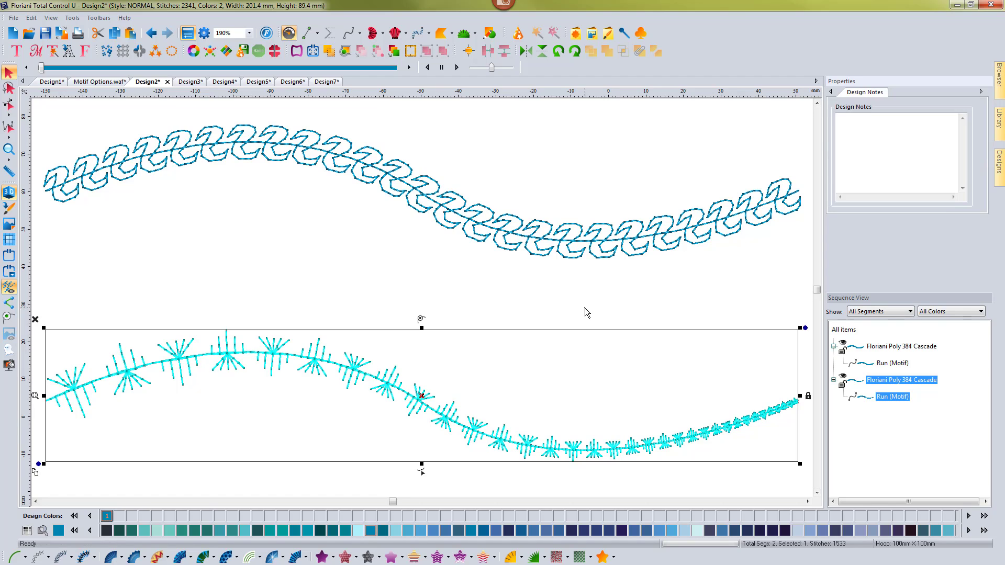
{"action": "left_click", "coordinate": [579, 453]}
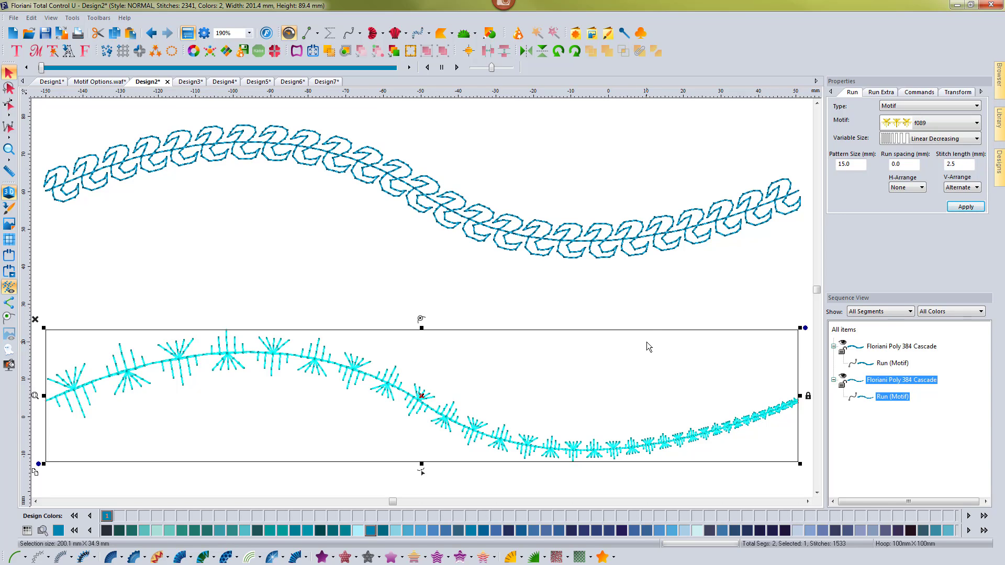
{"action": "left_click", "coordinate": [623, 292]}
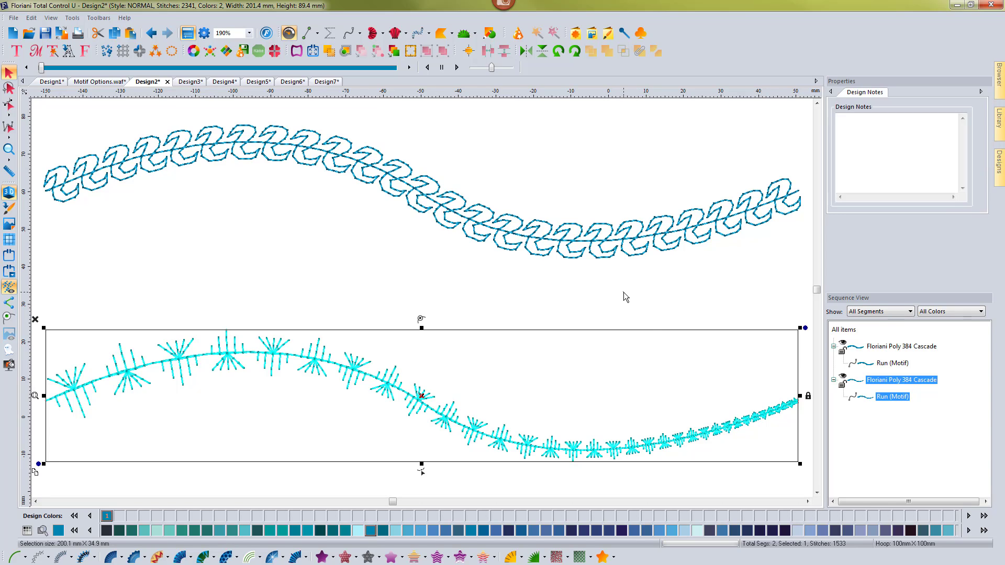
{"action": "left_click", "coordinate": [644, 446]}
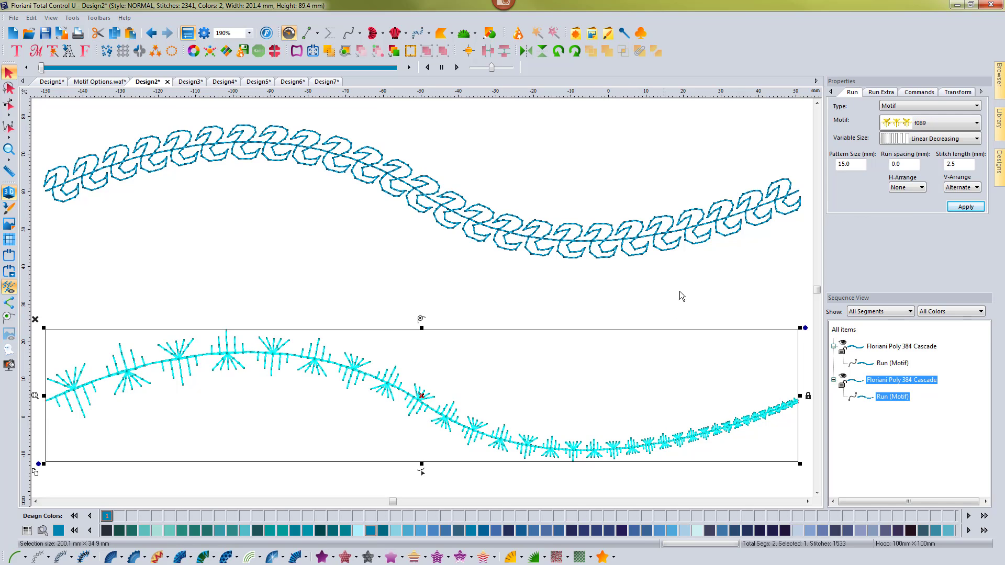